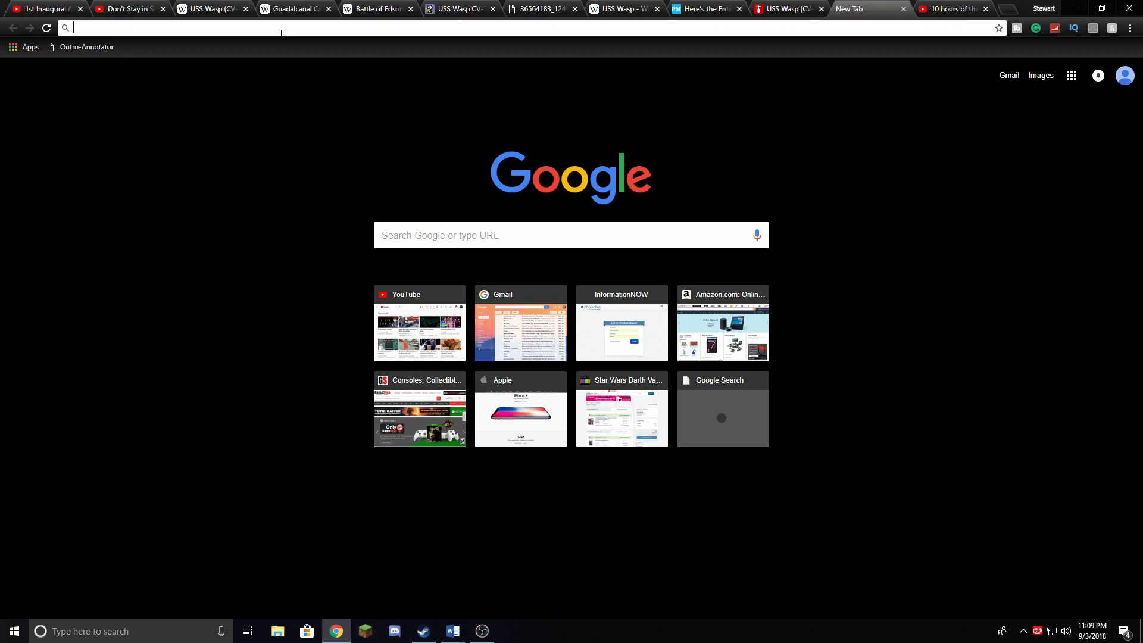
Search Google for "ti connect" and open the TI Connect CE Software page with its PC and Mac download options
type("ti connect")
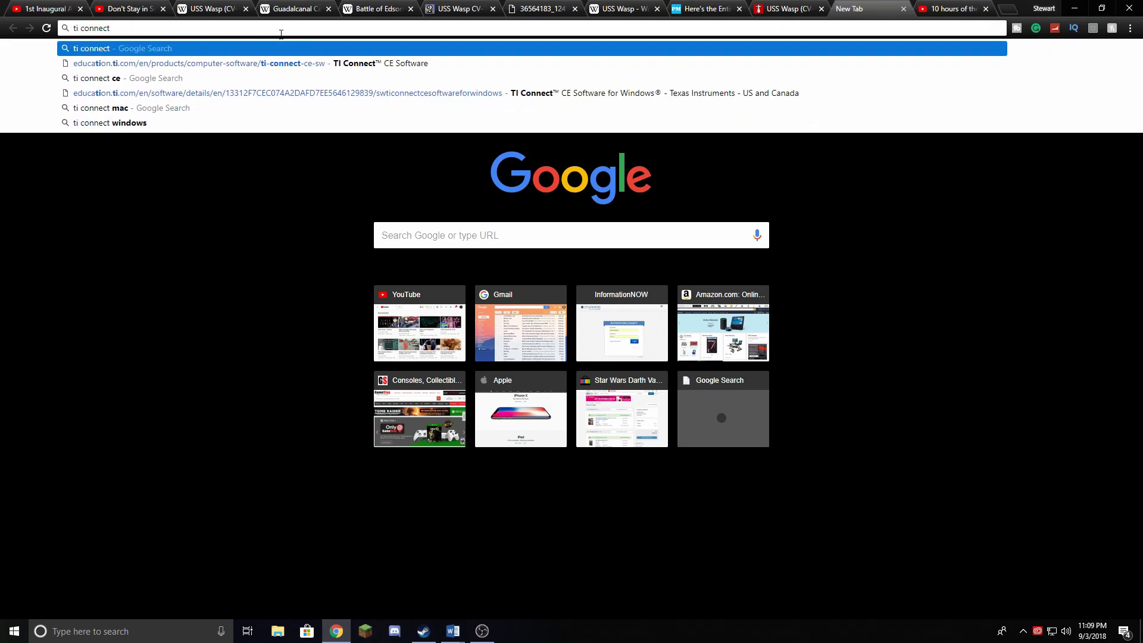
key("Return")
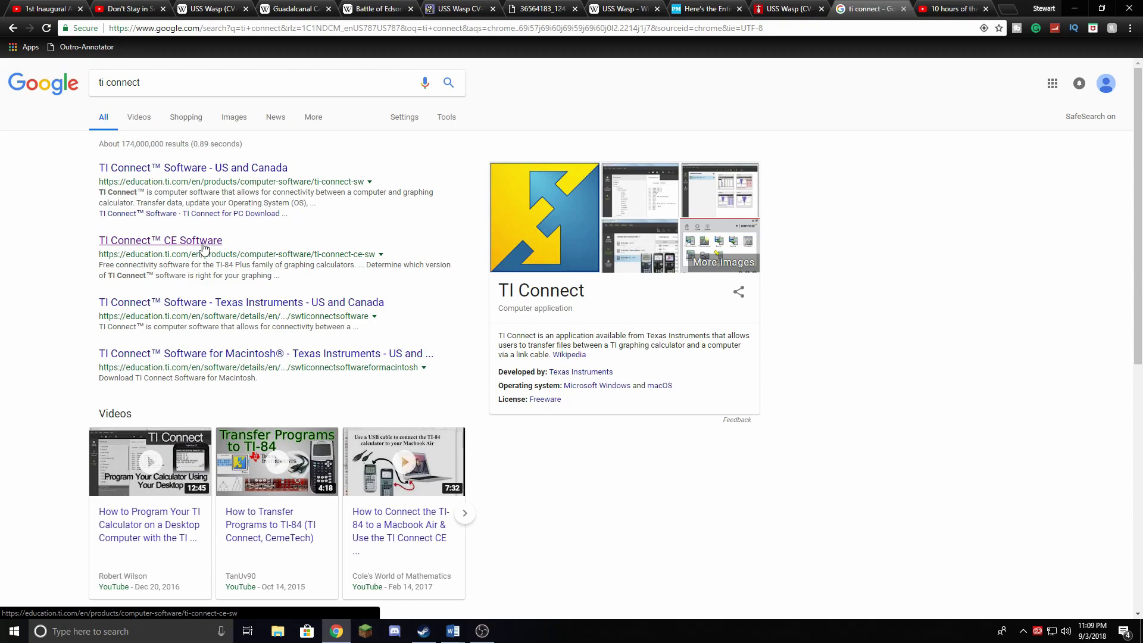
left_click(197, 242)
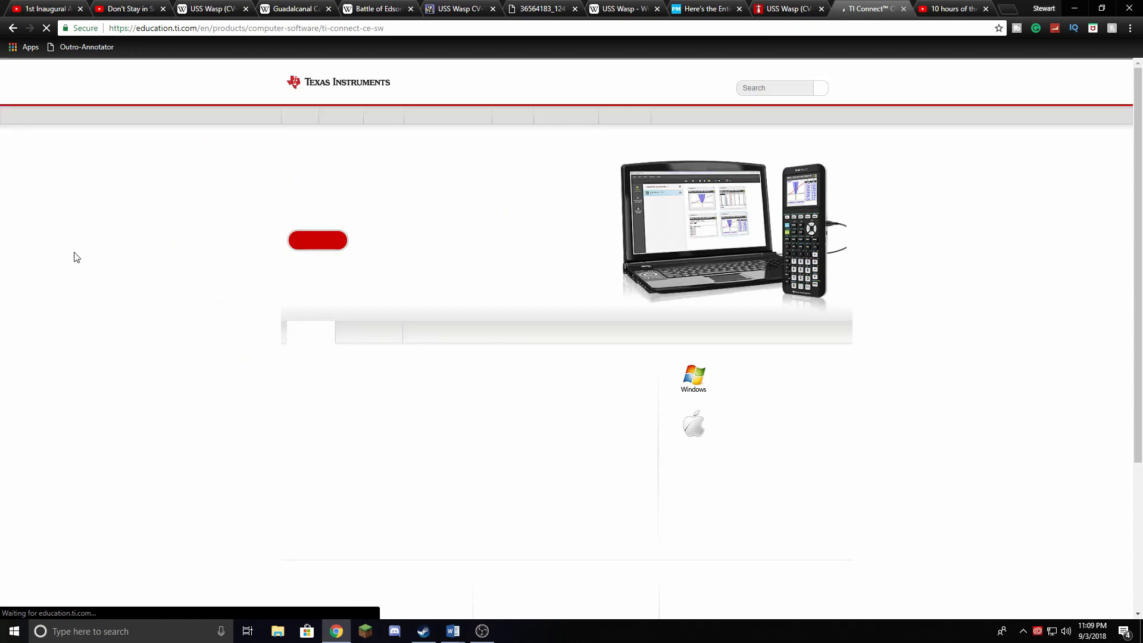
scroll(402, 253, "down", 1)
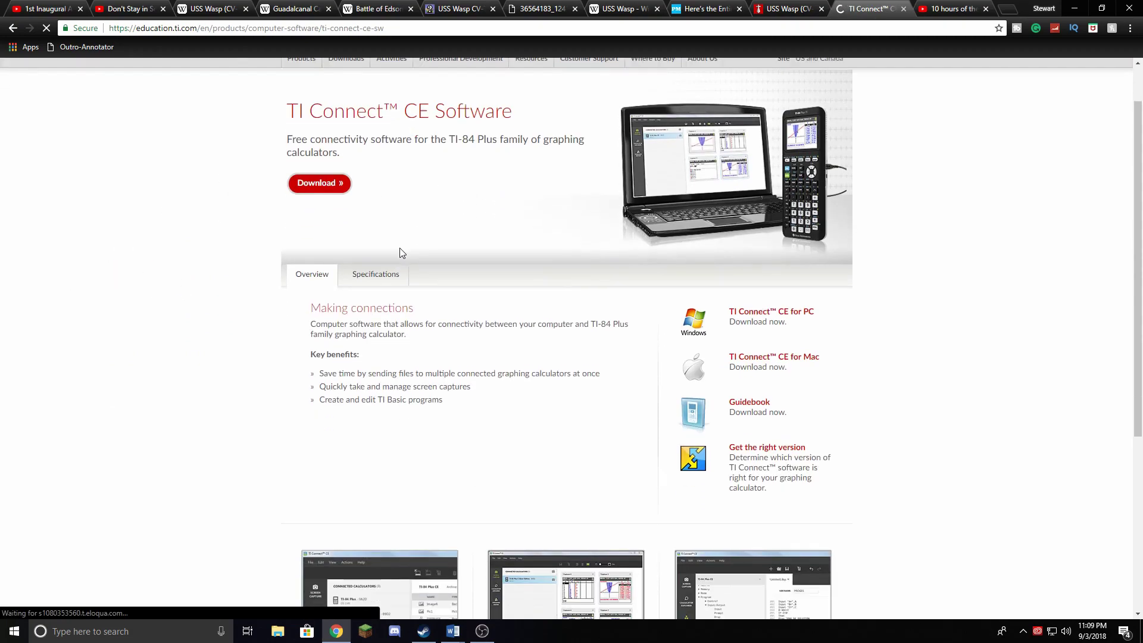
scroll(402, 253, "down", 1)
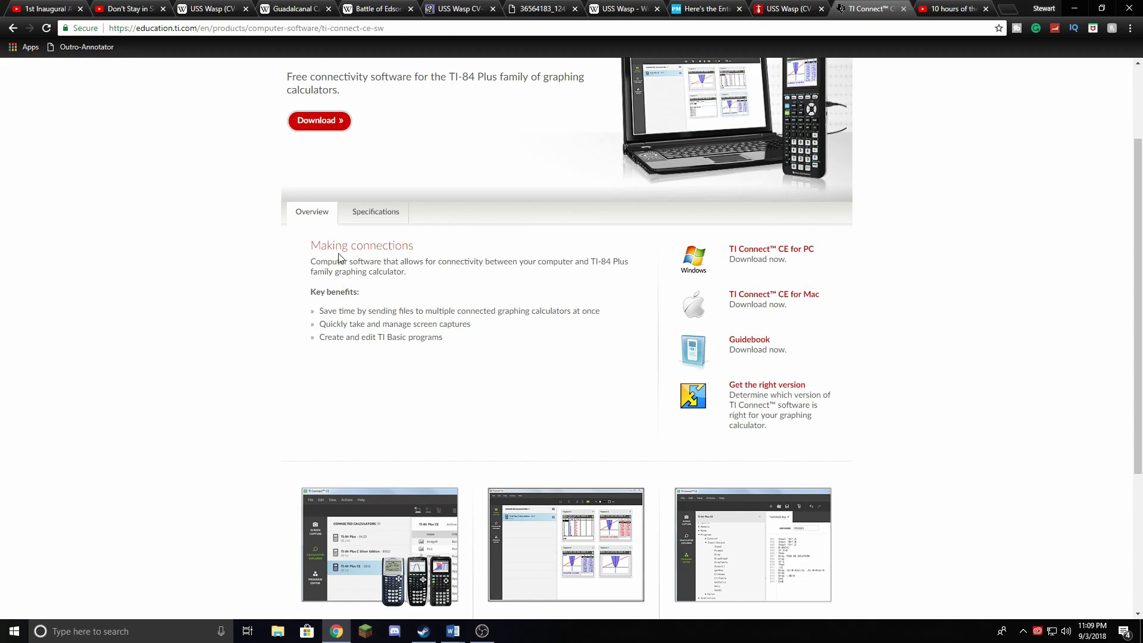
Move the TI Connect CE shortcut from the Calculator Stuff folder to the desktop and launch the program
left_click(1073, 7)
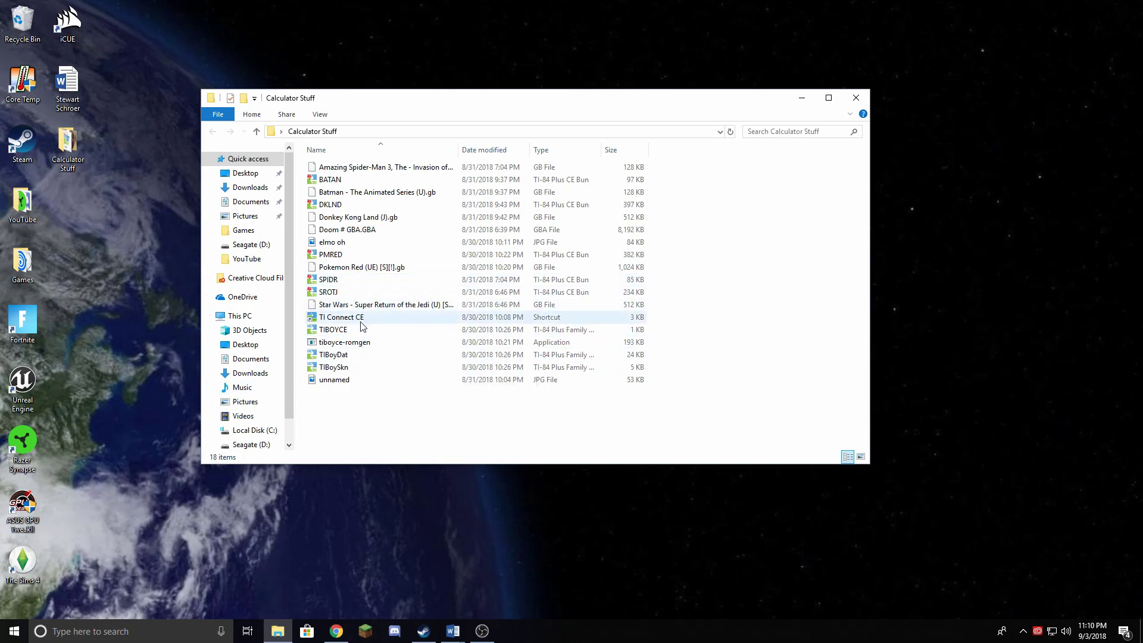
left_click_drag(358, 322, 961, 258)
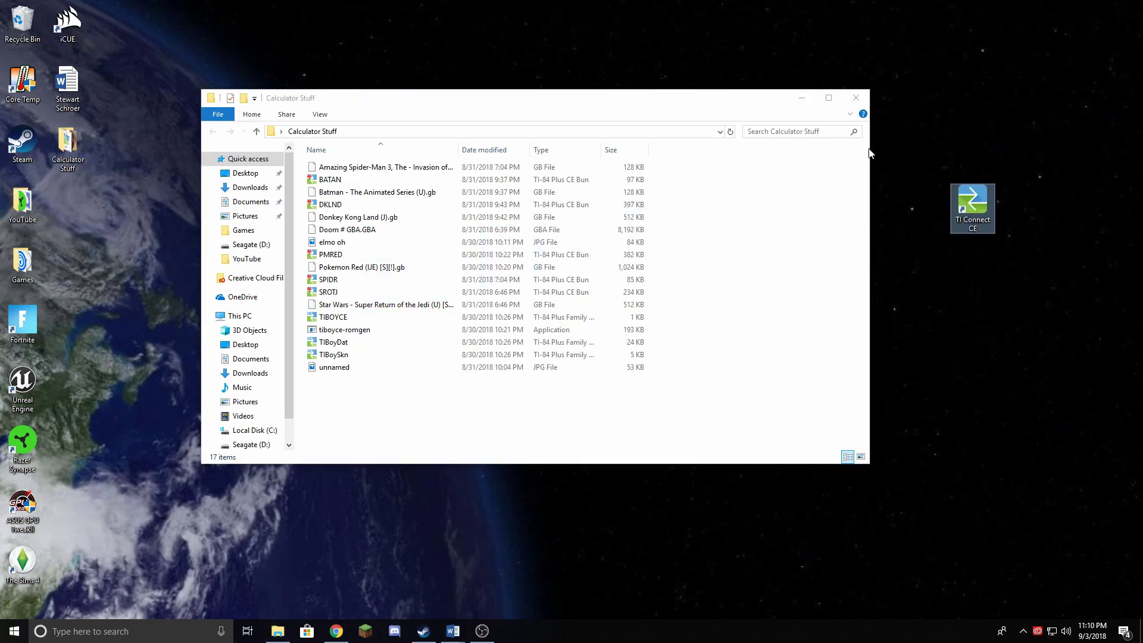
left_click(797, 97)
left_click_drag(976, 197, 649, 209)
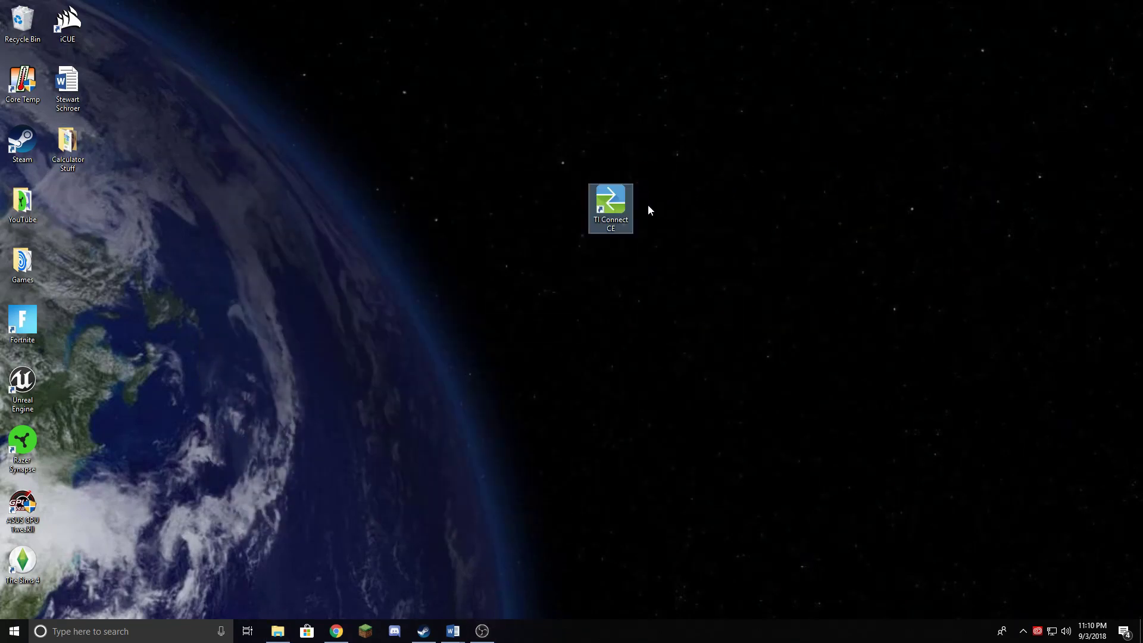
double_click(612, 197)
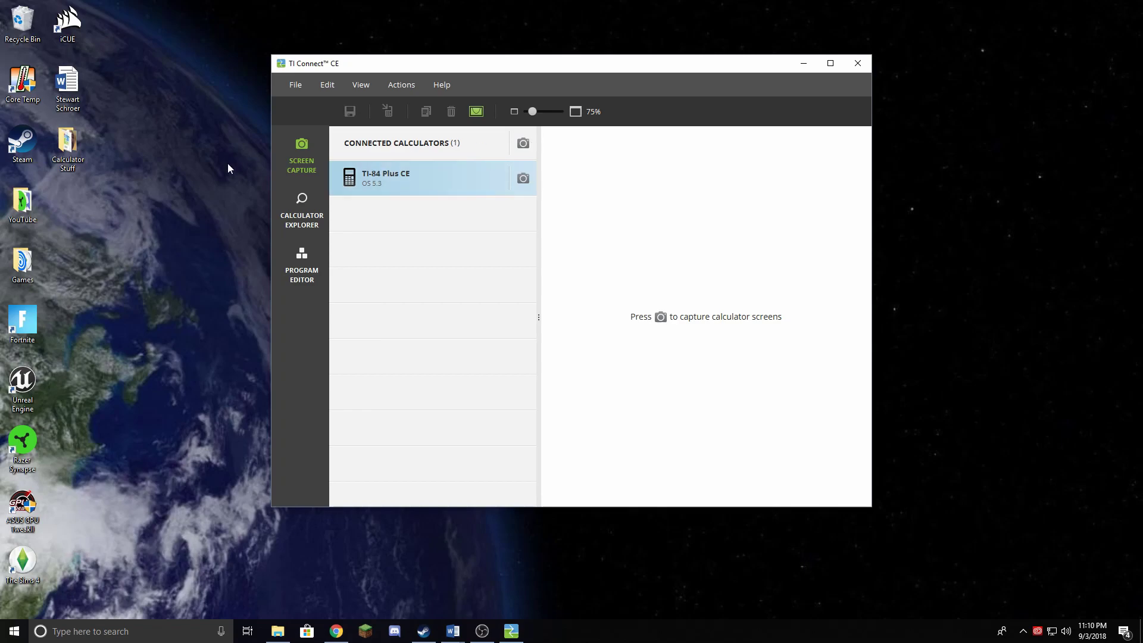
Arrange TI Connect CE and Chrome side by side, and search Google Images for "darth vader" in a new tab
left_click_drag(515, 68, 2, 65)
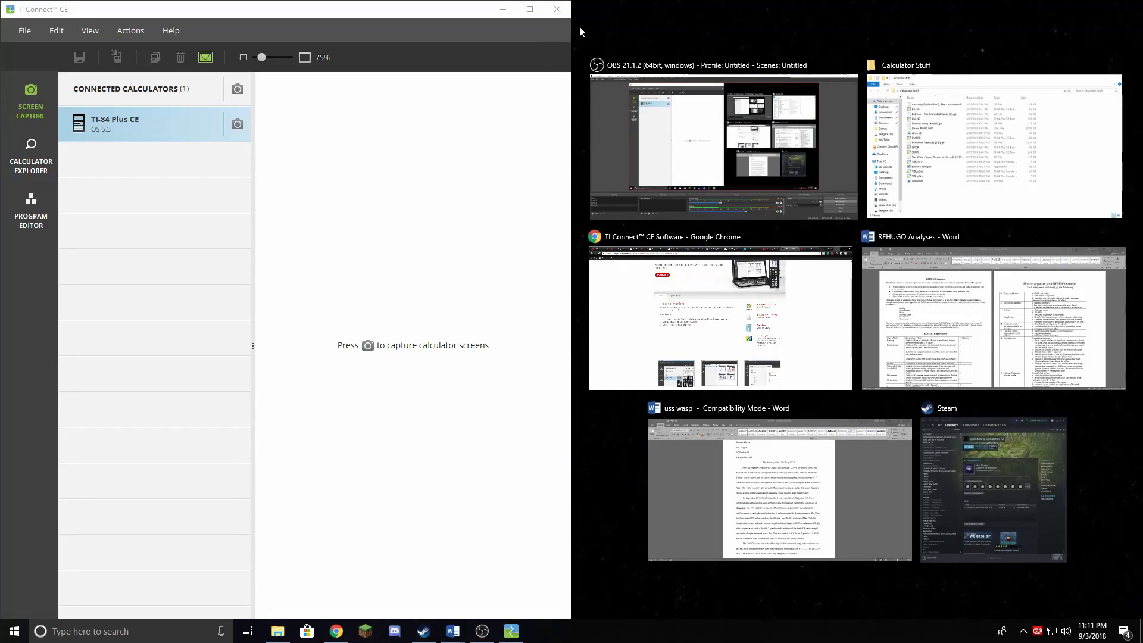
left_click(768, 337)
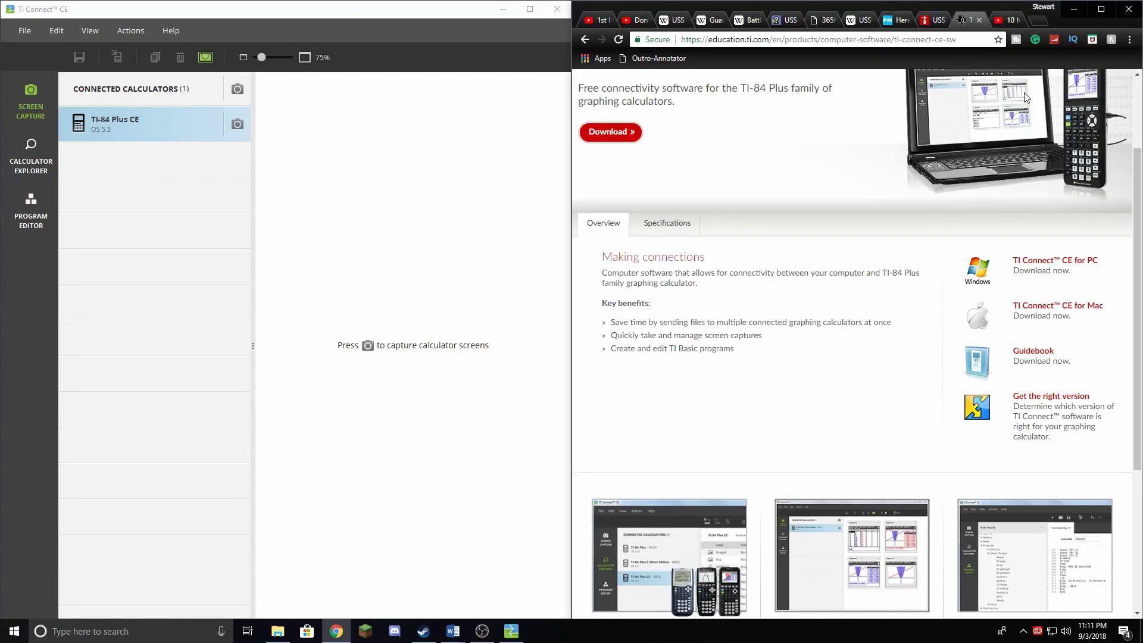
left_click(1036, 21)
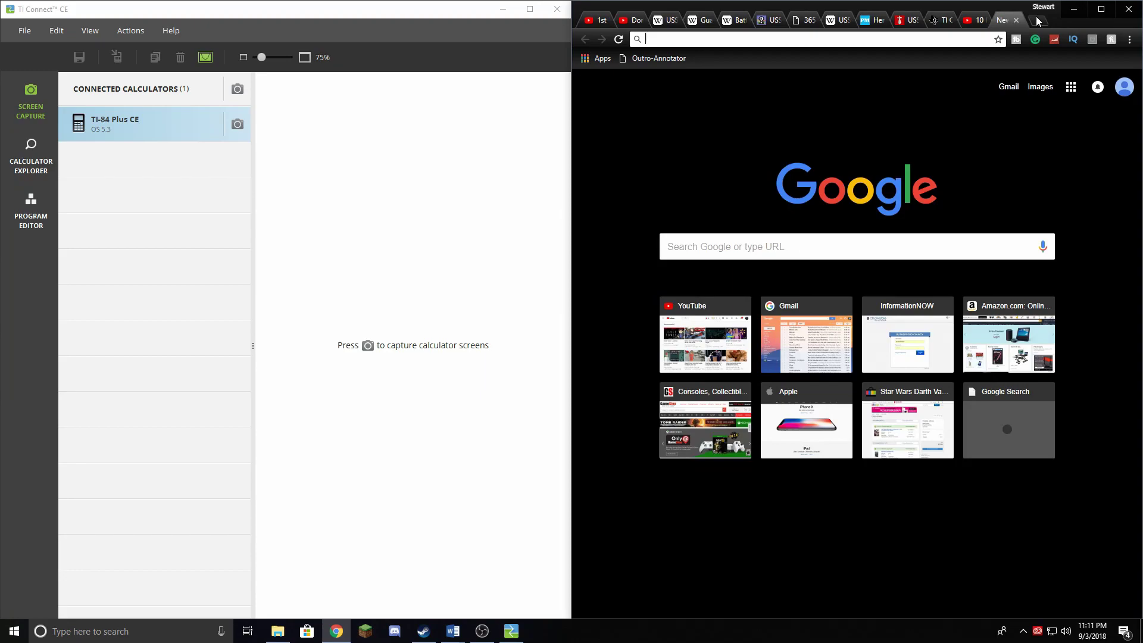
type("darth ")
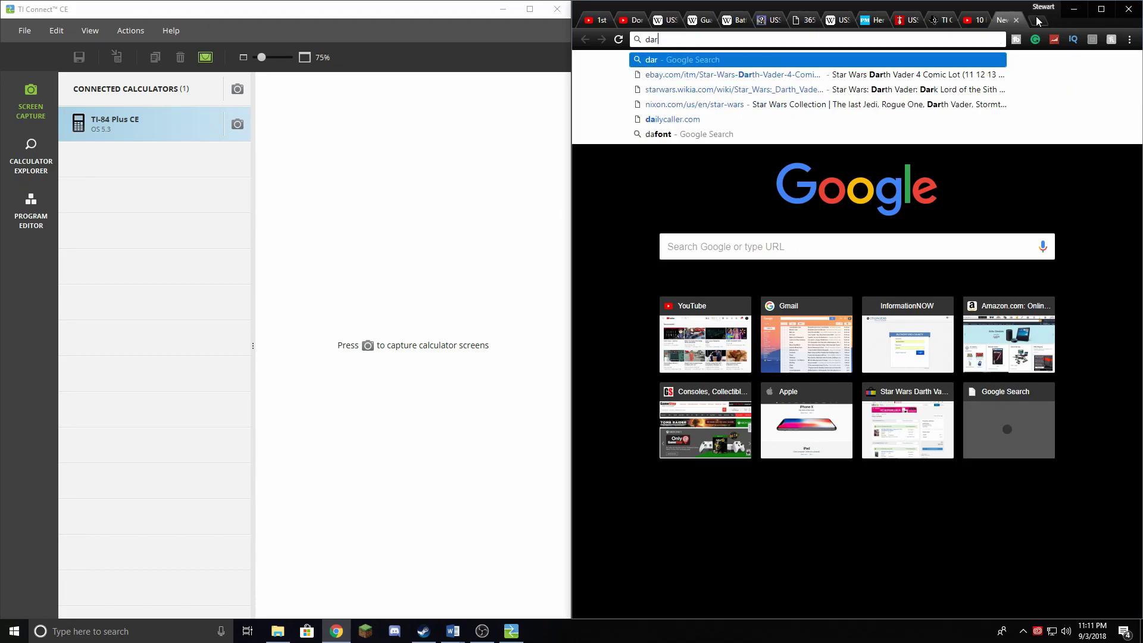
type("vader")
key("Return")
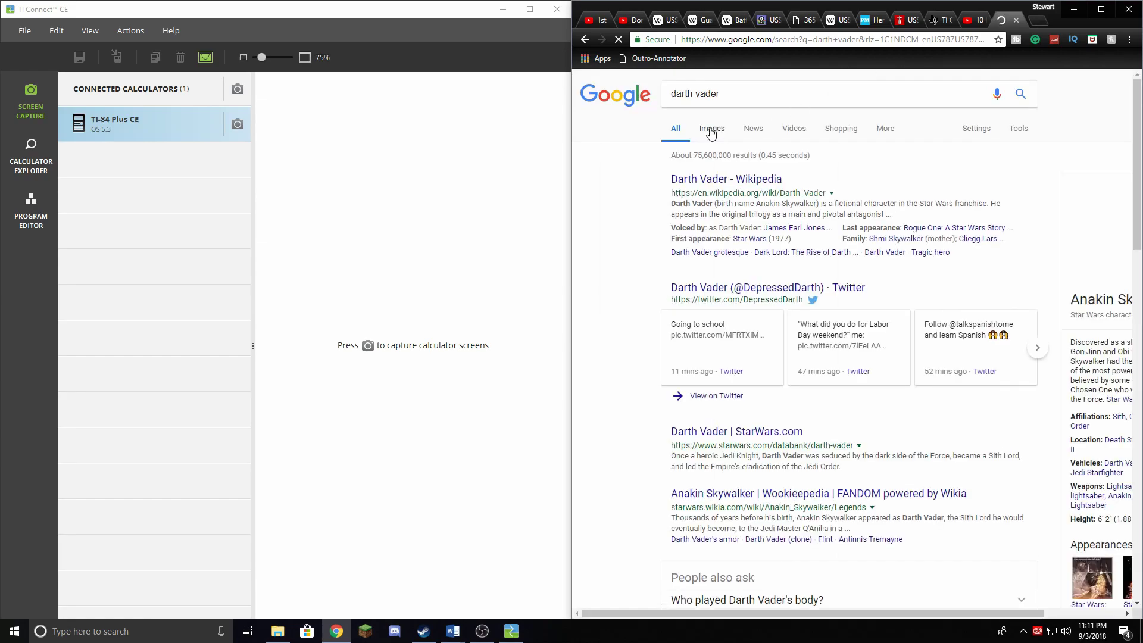
left_click(706, 129)
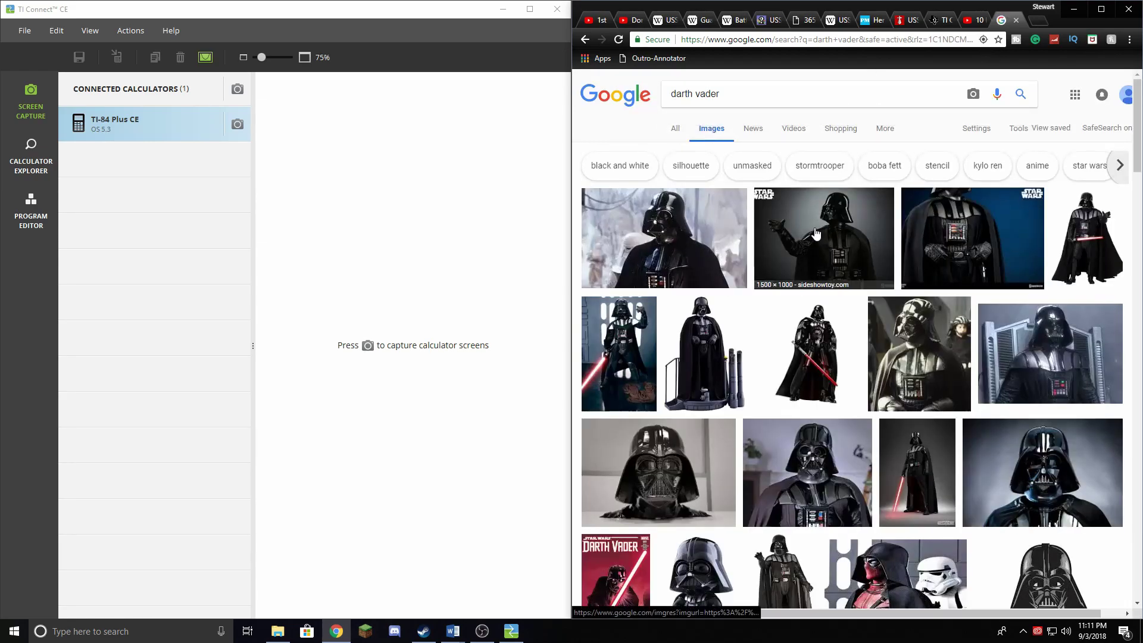
Save the StarWars.com Darth Vader picture as a JPEG in Downloads and place a copy on the desktop
left_click(692, 280)
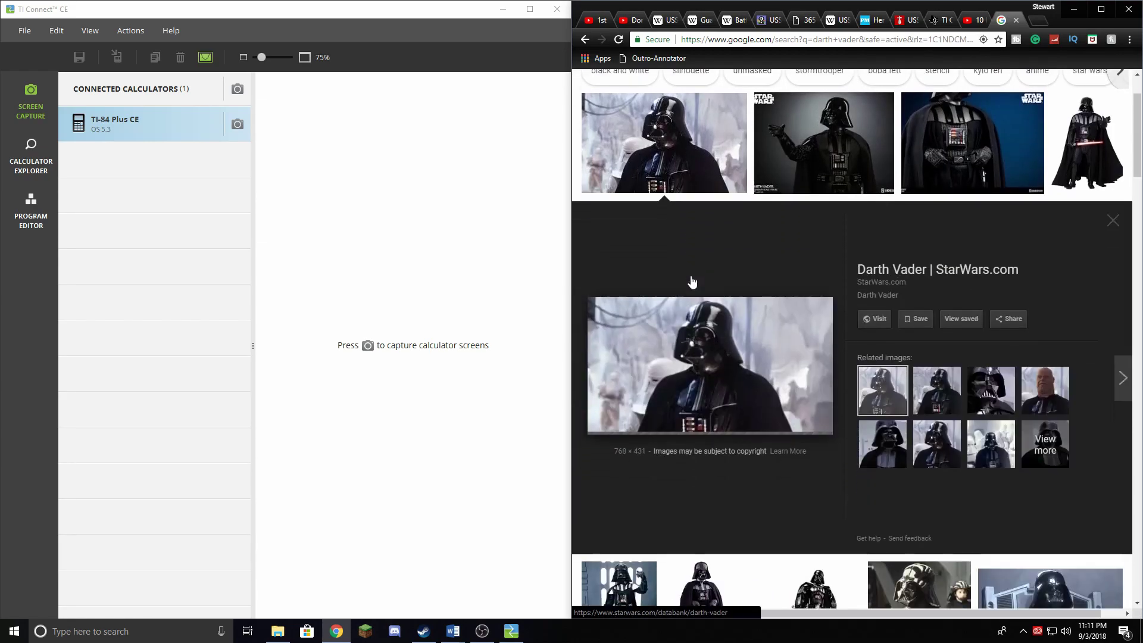
right_click(680, 380)
left_click(748, 486)
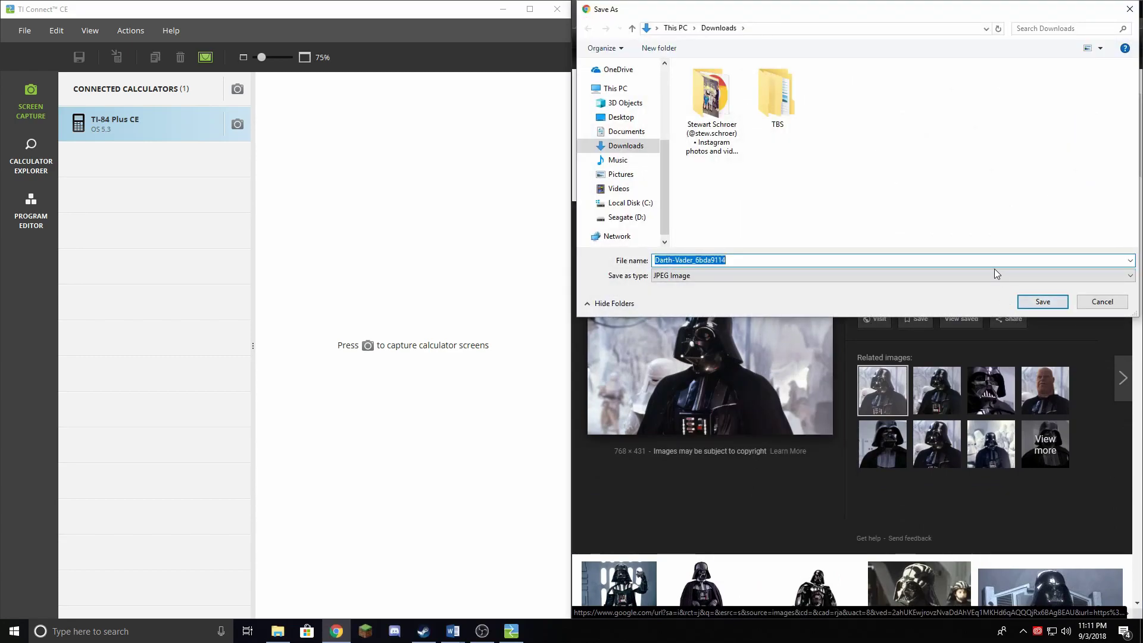
left_click(1042, 302)
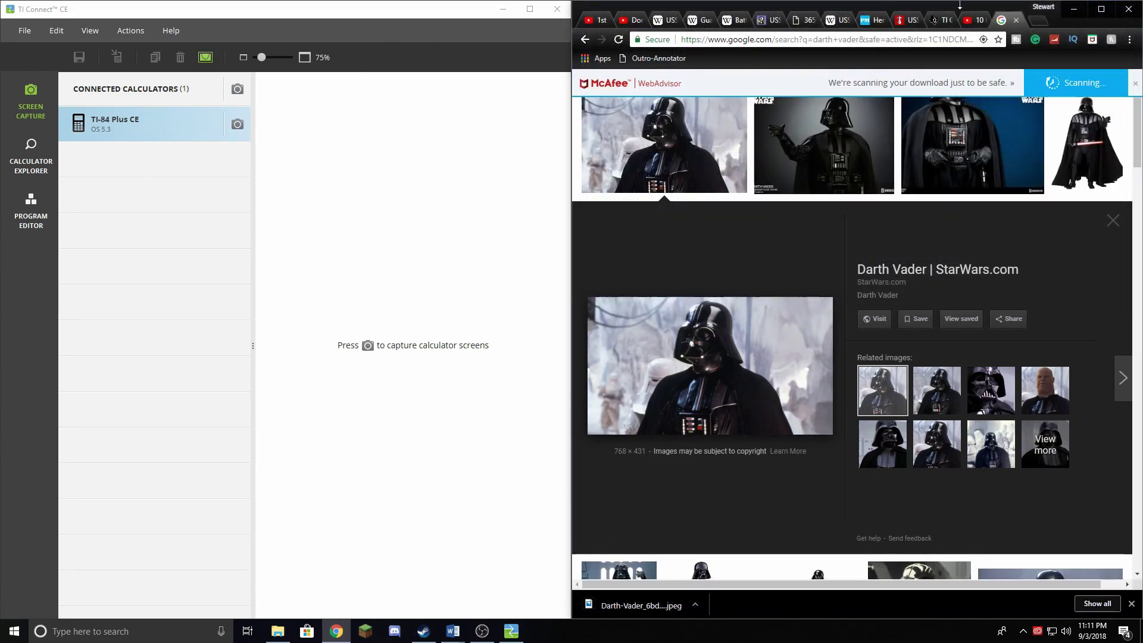
left_click_drag(956, 10, 924, 23)
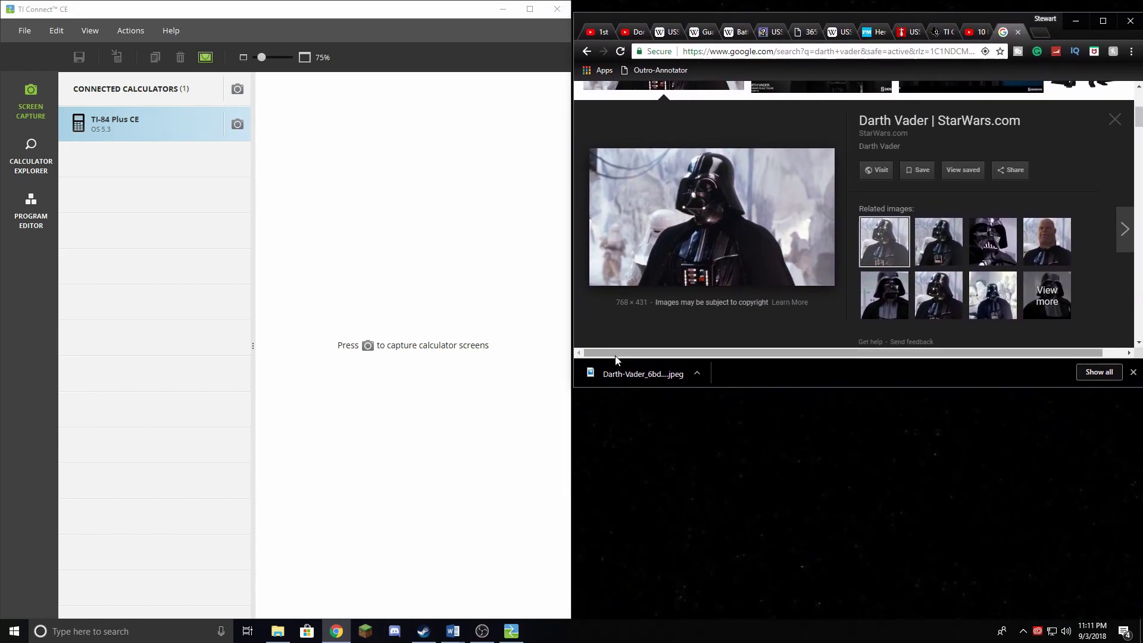
left_click_drag(637, 373, 708, 520)
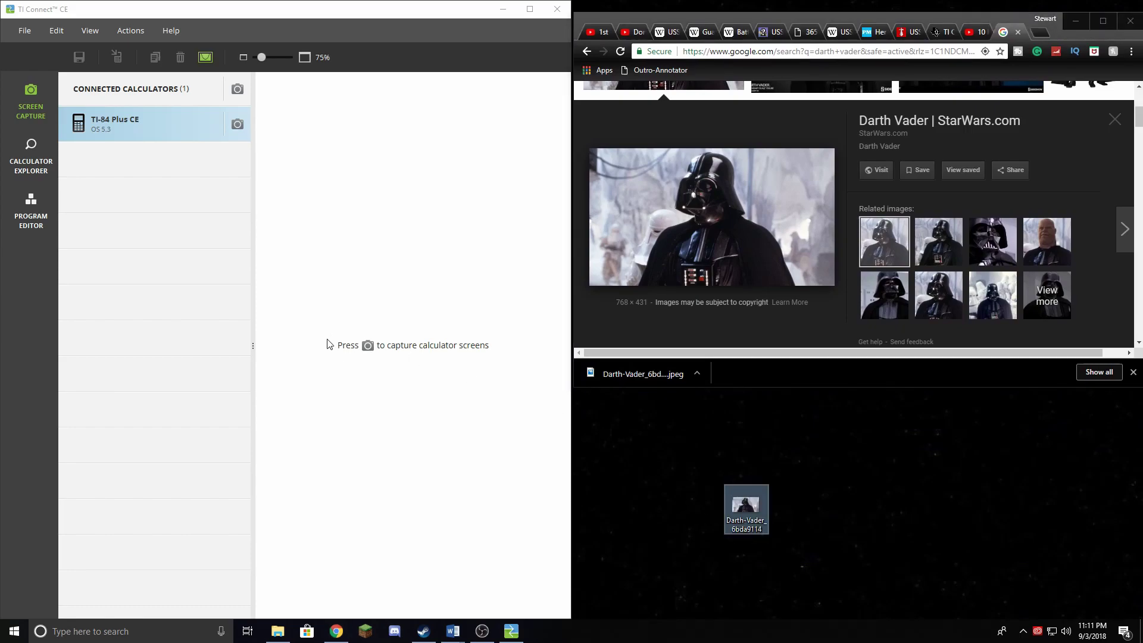
Unsnap the TI Connect CE window and open the Calculator Explorer for the connected TI-84 Plus CE
left_click_drag(419, 10, 536, 54)
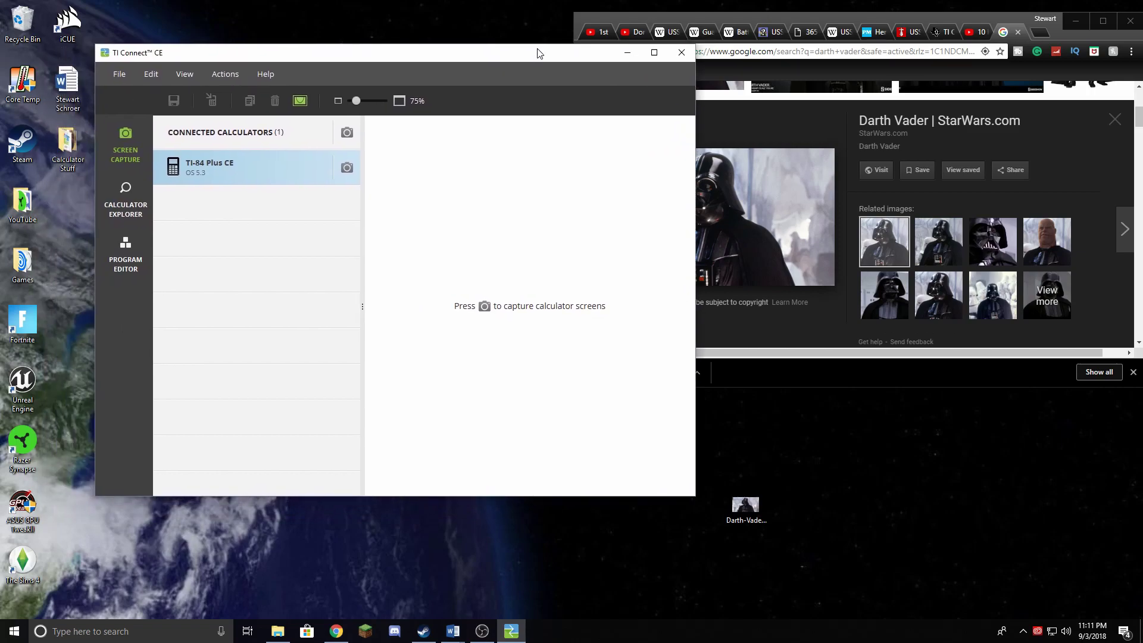
left_click(130, 205)
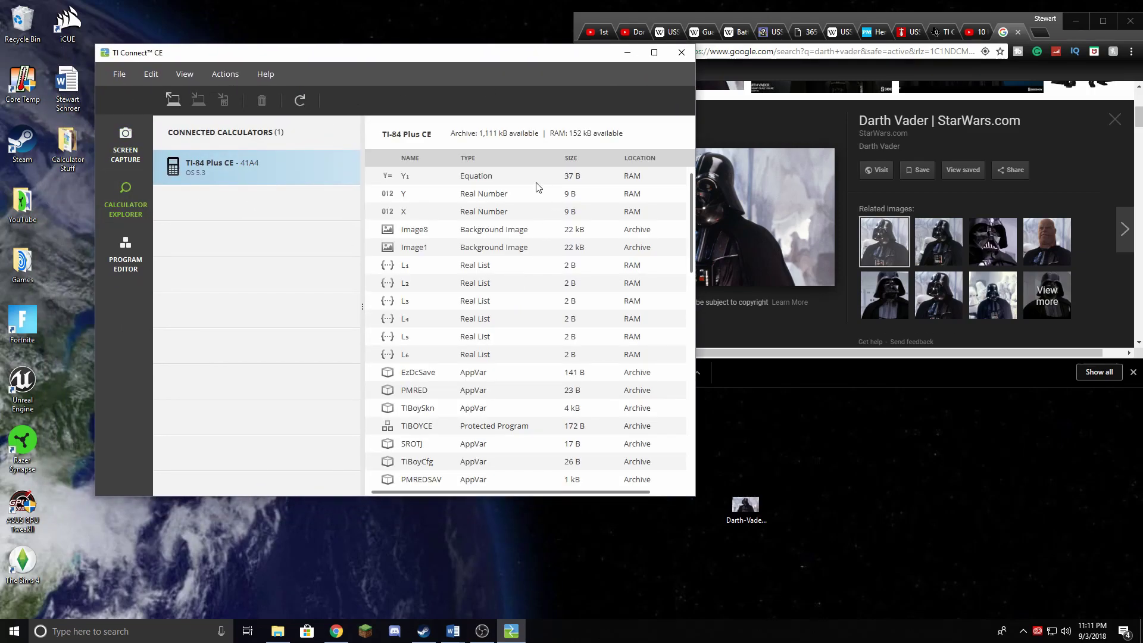
Examine the files stored on the TI-84 Plus CE, including its background images, AppVars and applications
scroll(537, 187, "down", 10)
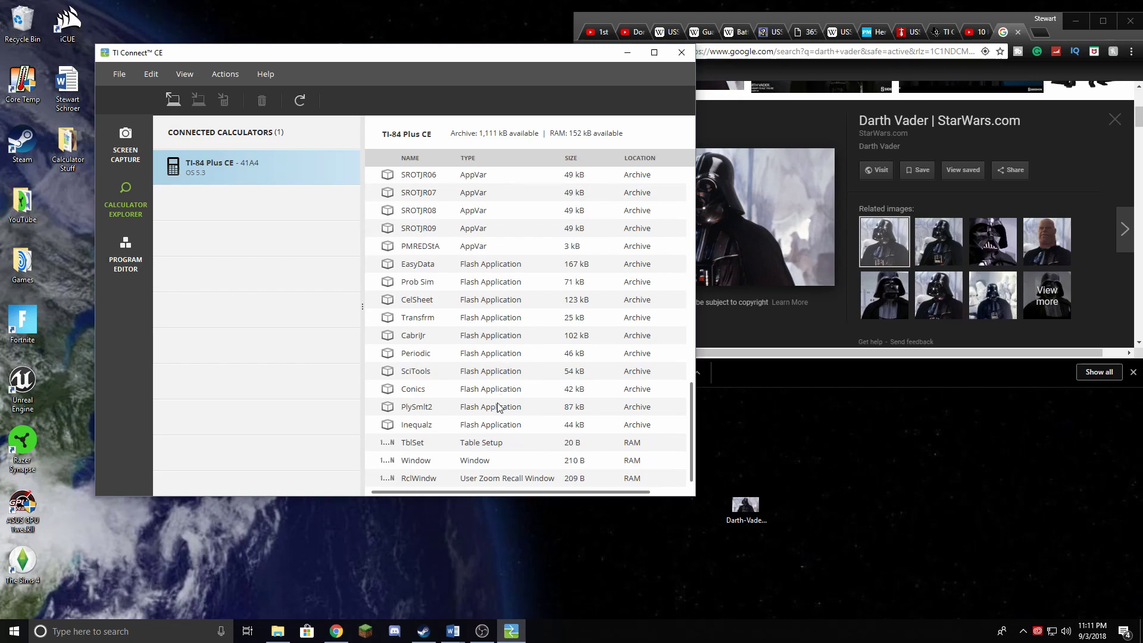
scroll(498, 406, "up", 8)
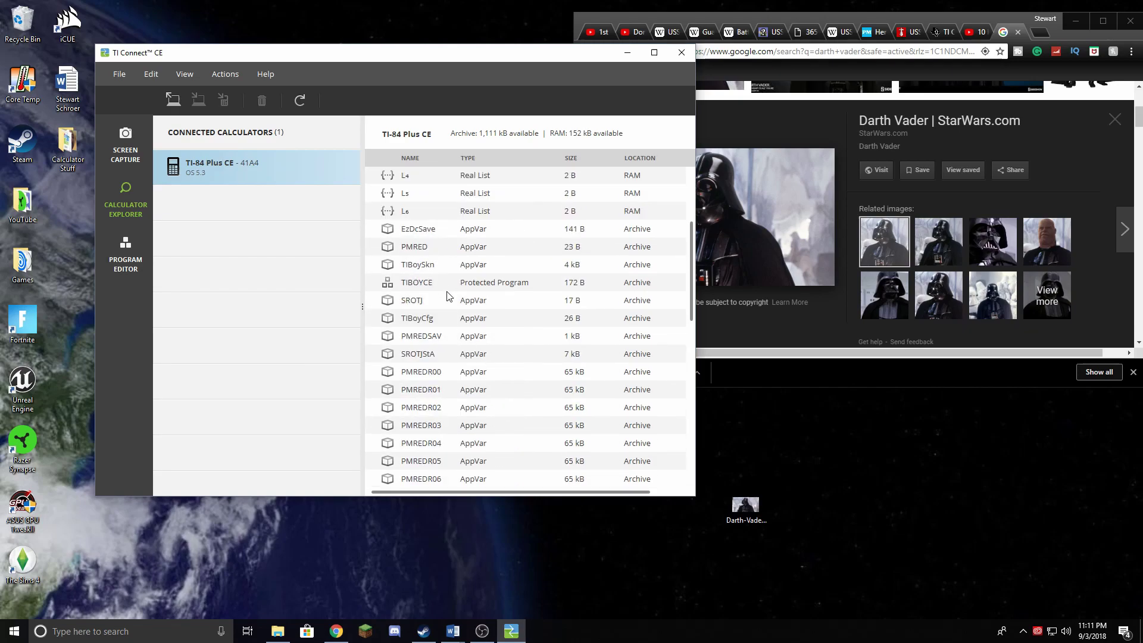
scroll(458, 294, "down", 2)
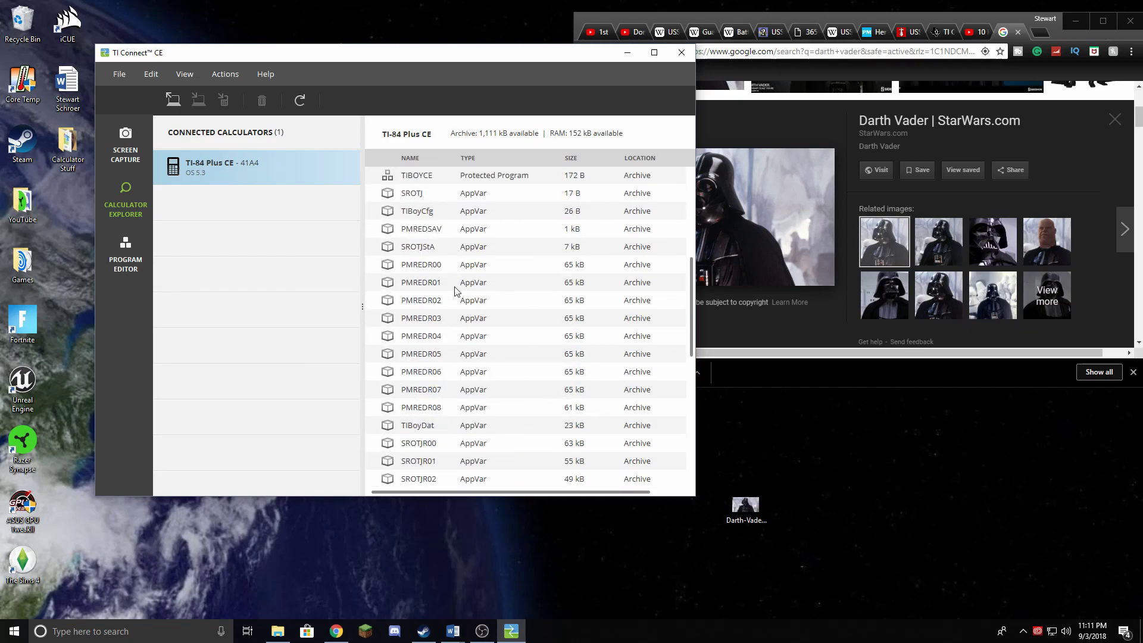
scroll(455, 289, "up", 1)
scroll(417, 259, "up", 4)
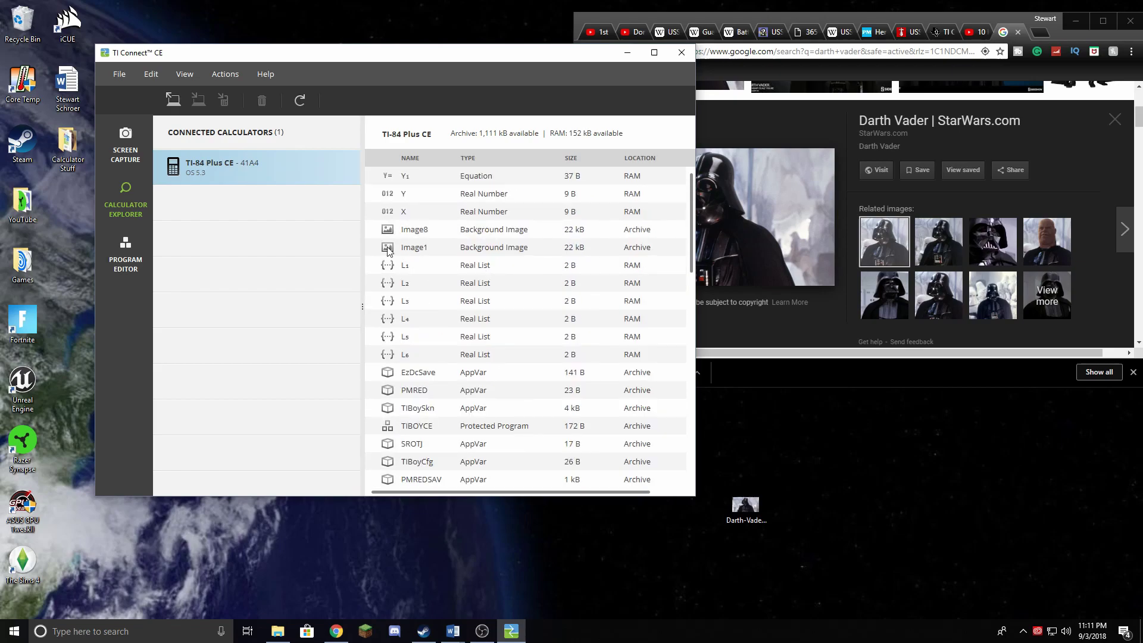
left_click(459, 254)
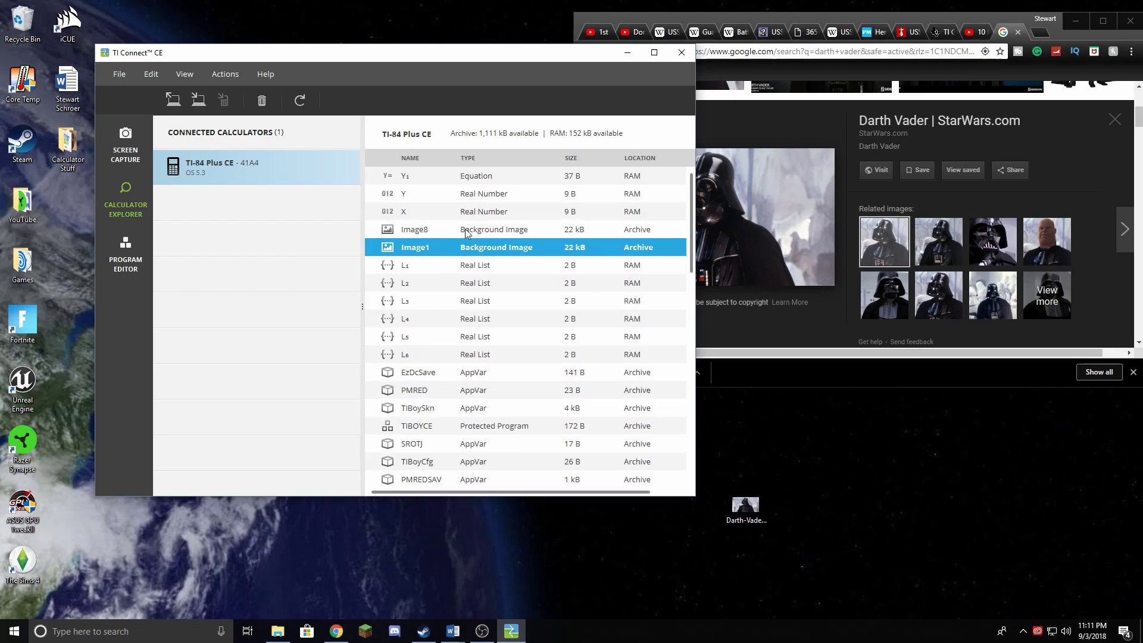
scroll(461, 256, "down", 9)
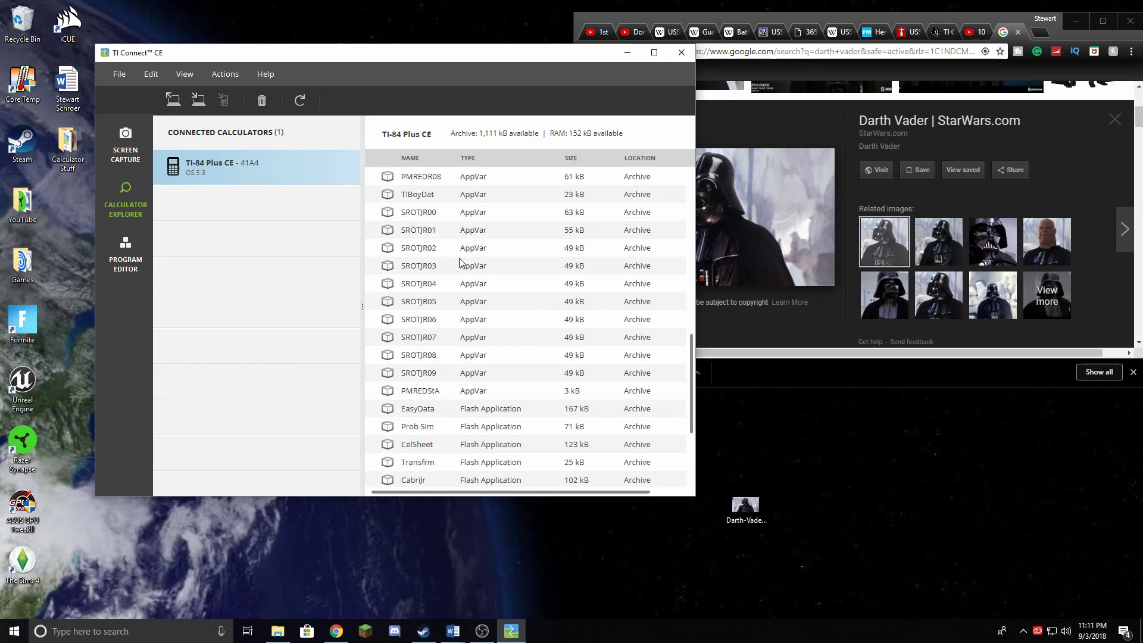
scroll(459, 265, "down", 3)
Send the Darth Vader JPEG from the desktop to all connected calculators as Image1, replacing existing content with the same name
left_click_drag(745, 506, 482, 316)
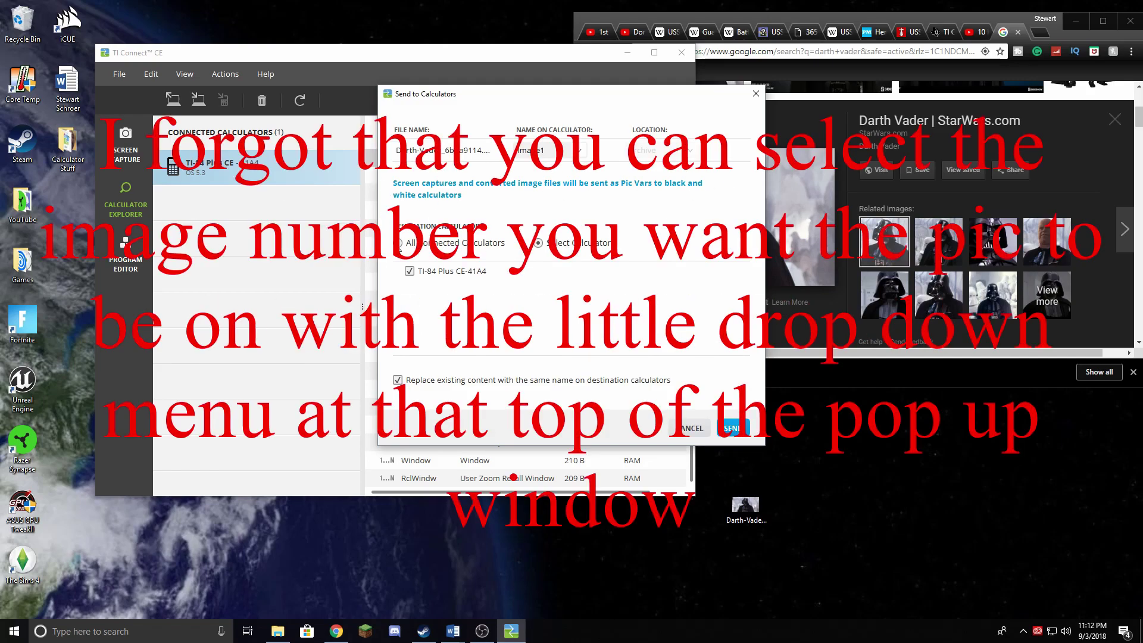
left_click(397, 242)
left_click(734, 333)
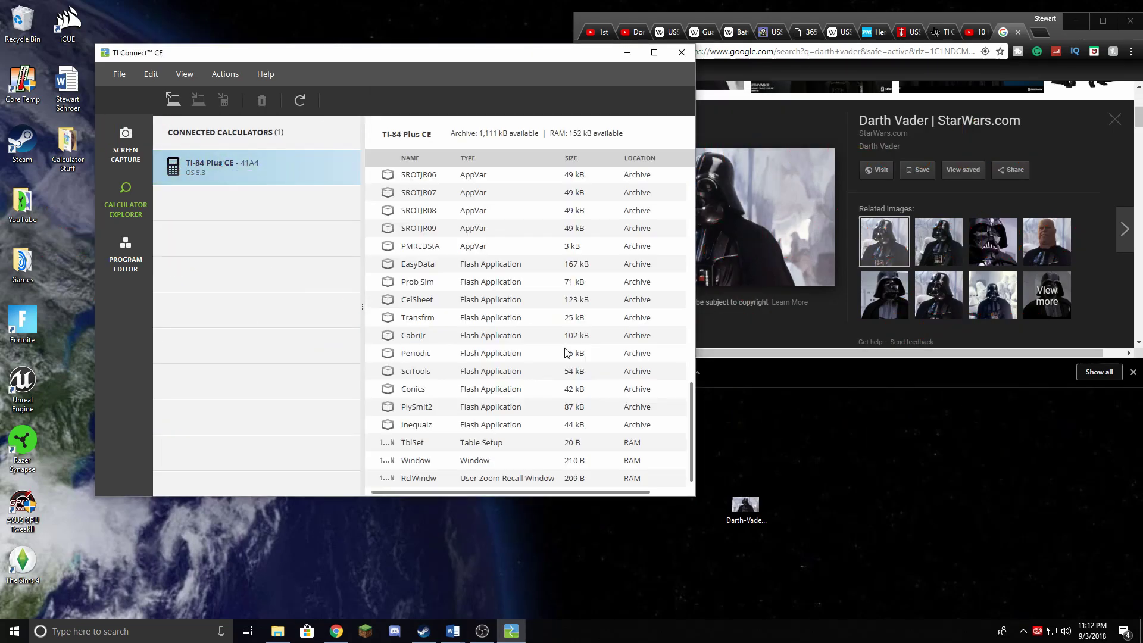
scroll(476, 338, "up", 10)
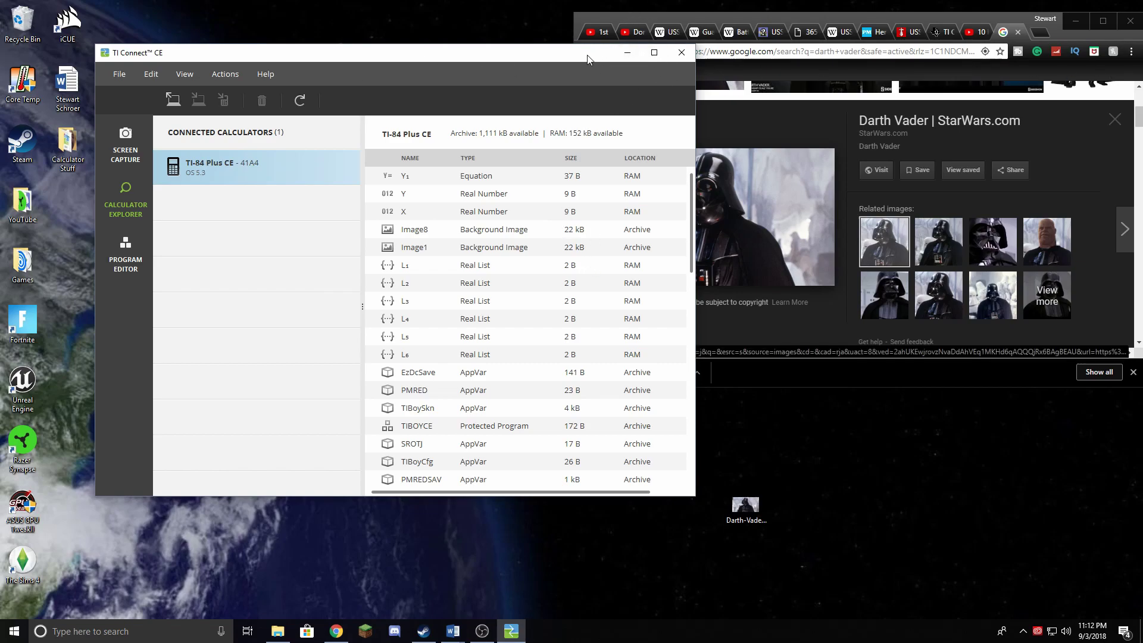
left_click_drag(580, 55, 497, 136)
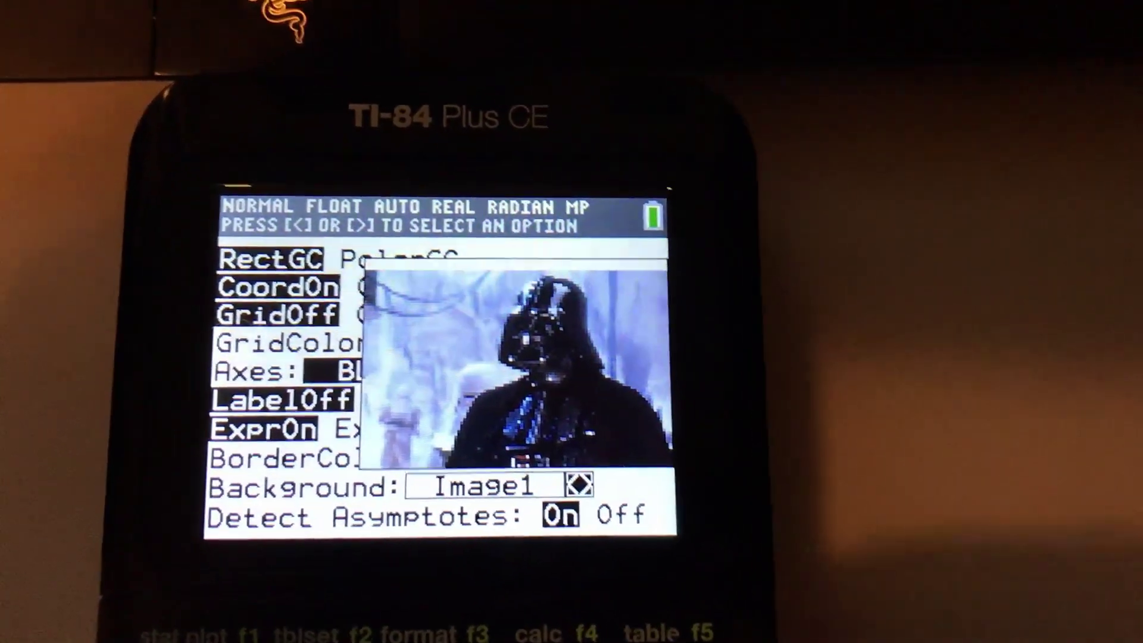
key("Right")
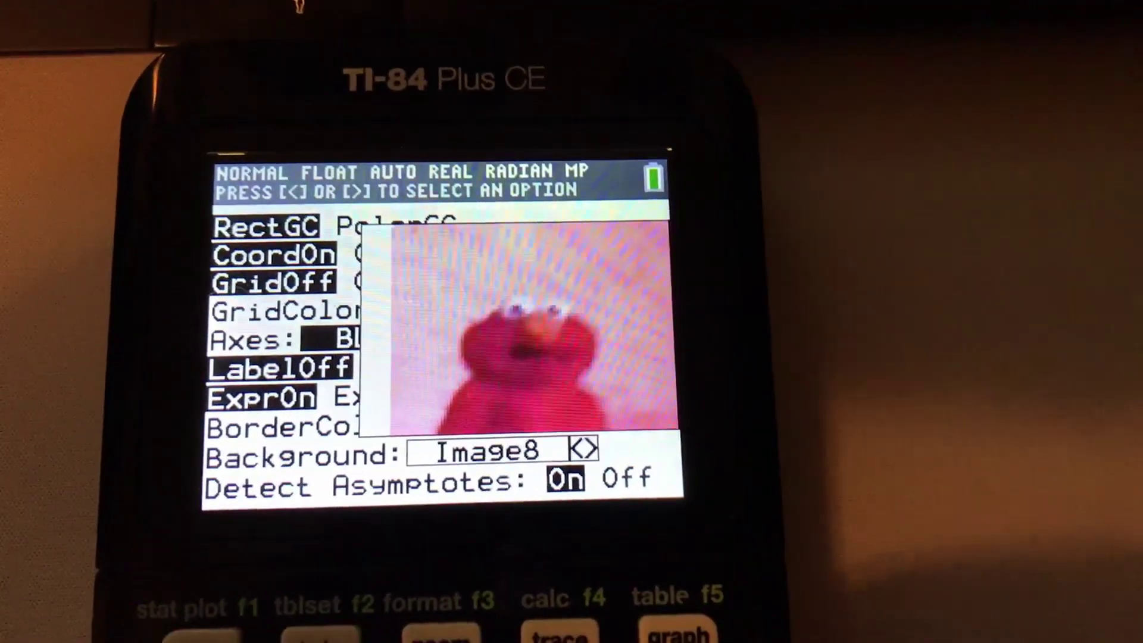
key("Left")
key("Left")
key("Left")
key("Left")
key("Left")
key("Left")
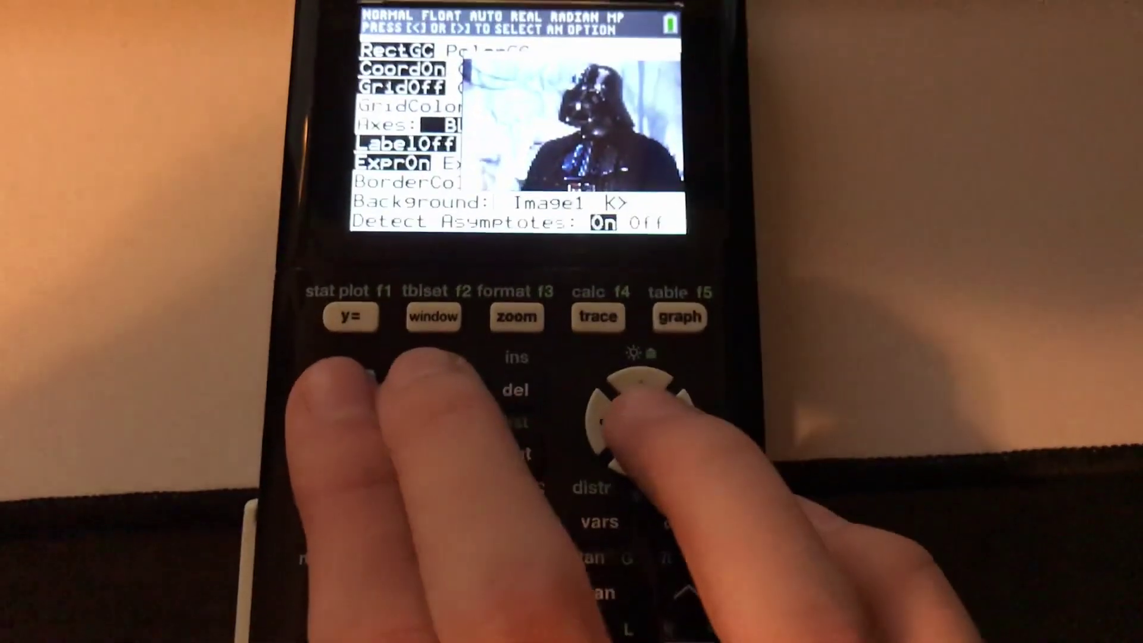
key("Down")
key("graph")
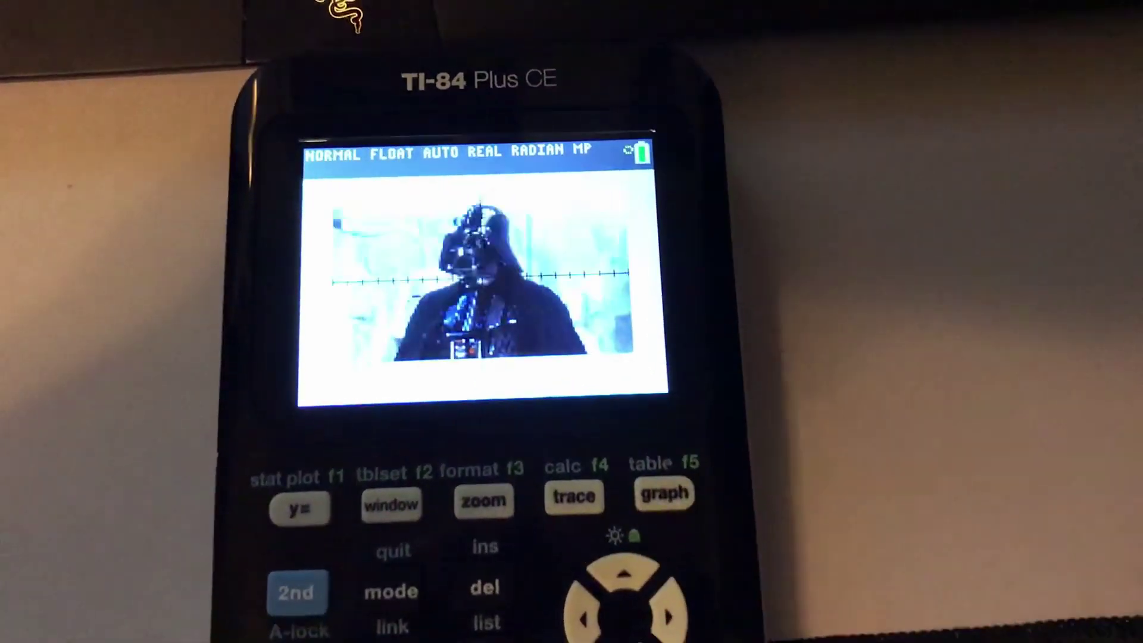